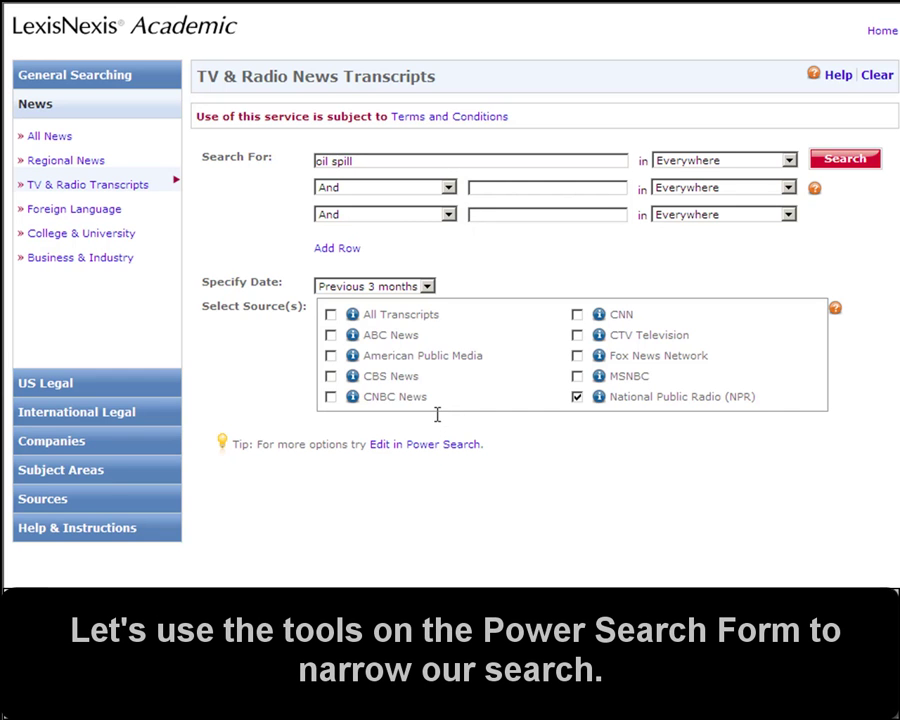
Reopen the search in Power Search and delete the existing 'oil spill' search terms.
{"action": "left_click", "coordinate": [472, 455]}
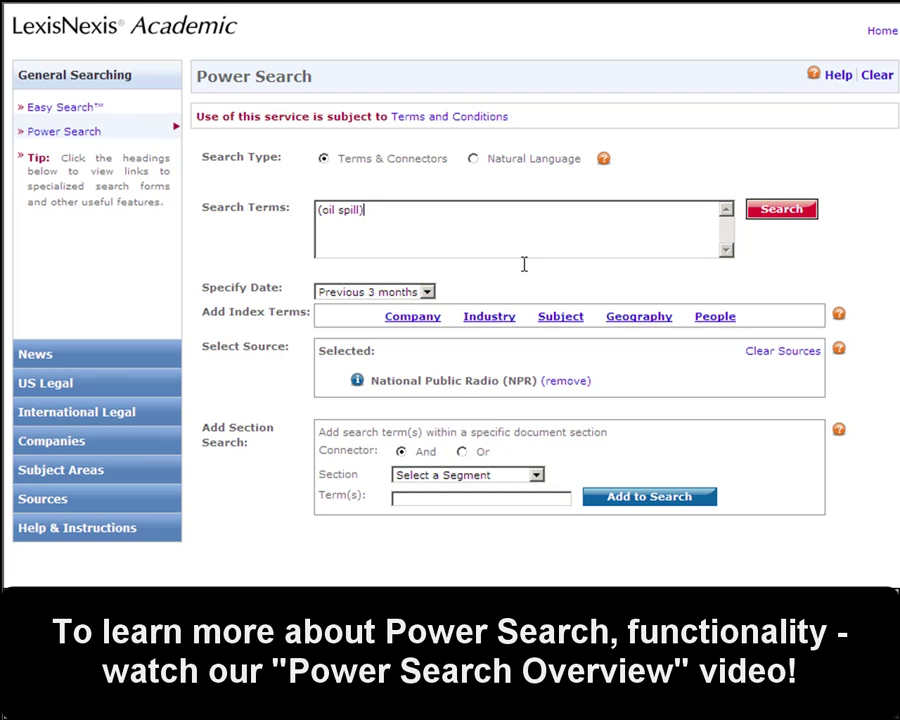
{"action": "left_click_drag", "start_coordinate": [402, 207], "coordinate": [305, 215]}
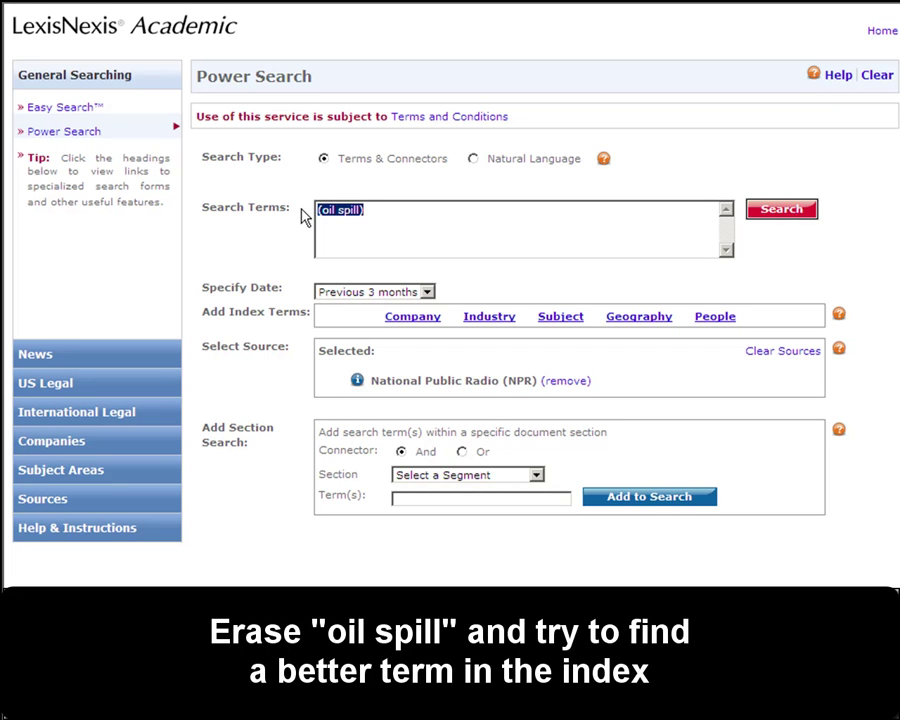
{"action": "key", "text": "BackSpace"}
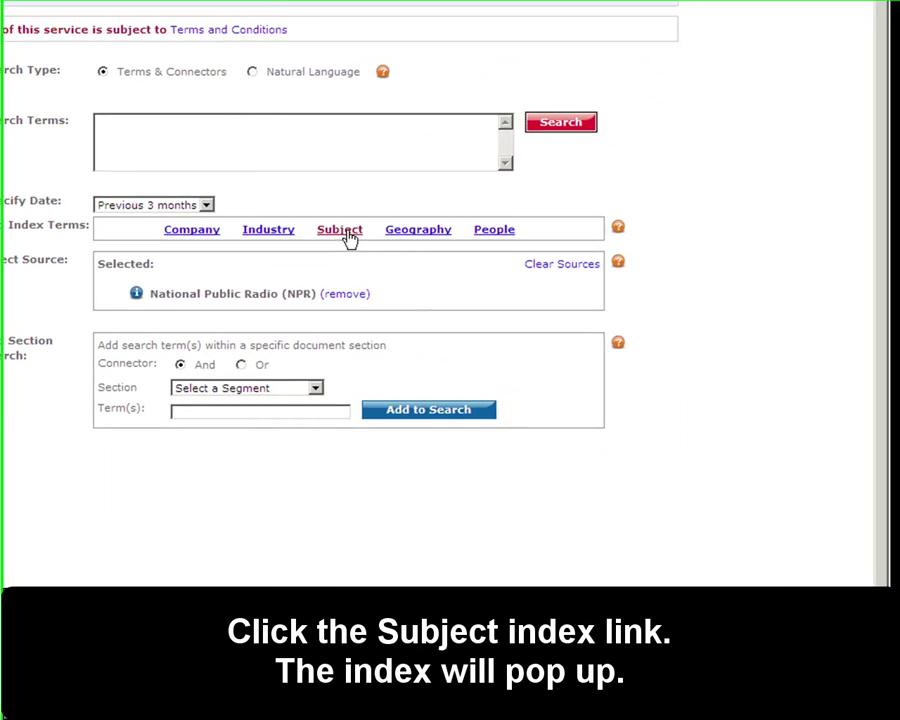
Look up 'oil spill' in the Subject index and tick 2010 Gulf Coast Oil Spill.
{"action": "left_click", "coordinate": [563, 318]}
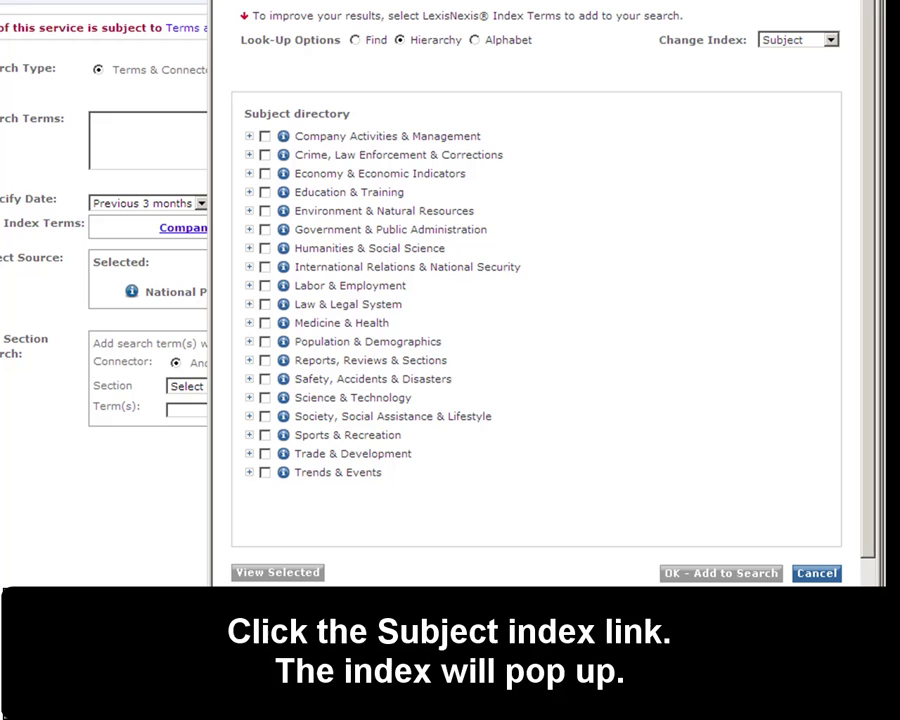
{"action": "left_click", "coordinate": [357, 41]}
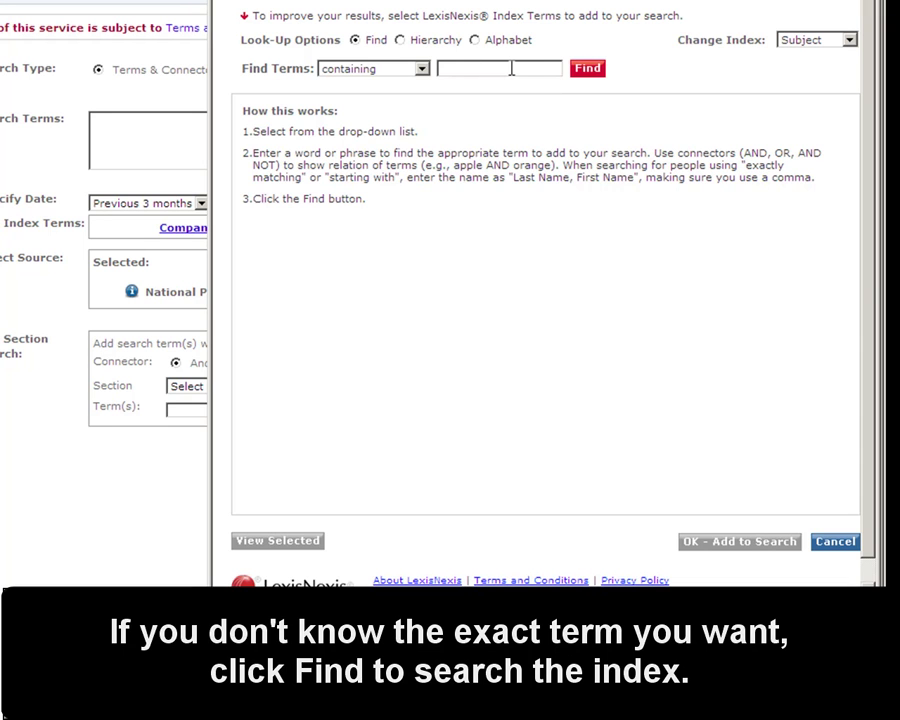
{"action": "left_click", "coordinate": [474, 66]}
{"action": "type", "text": "oil spill"}
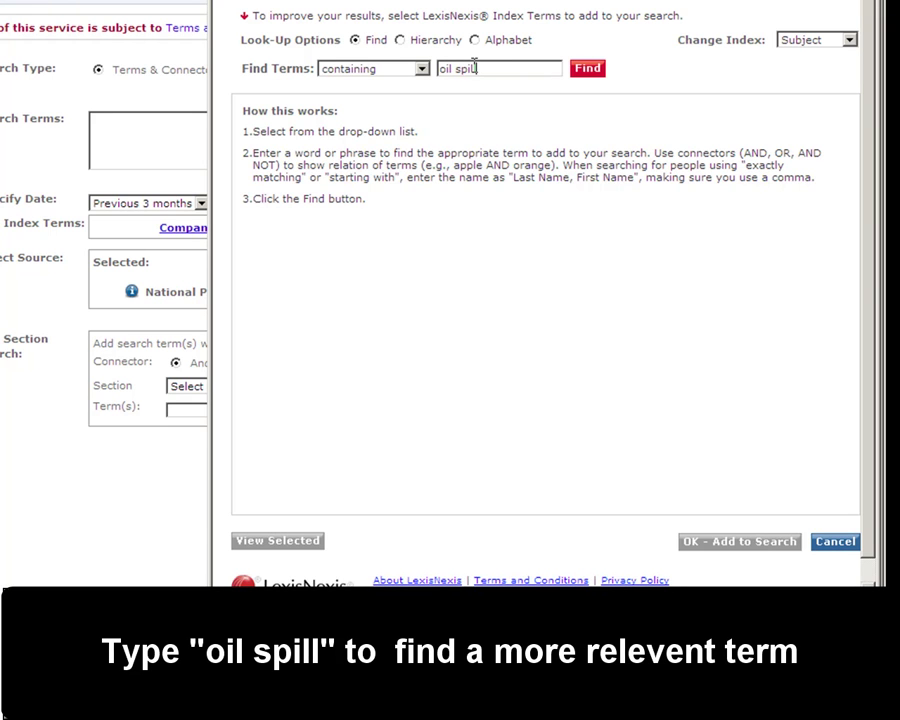
{"action": "key", "text": "Return"}
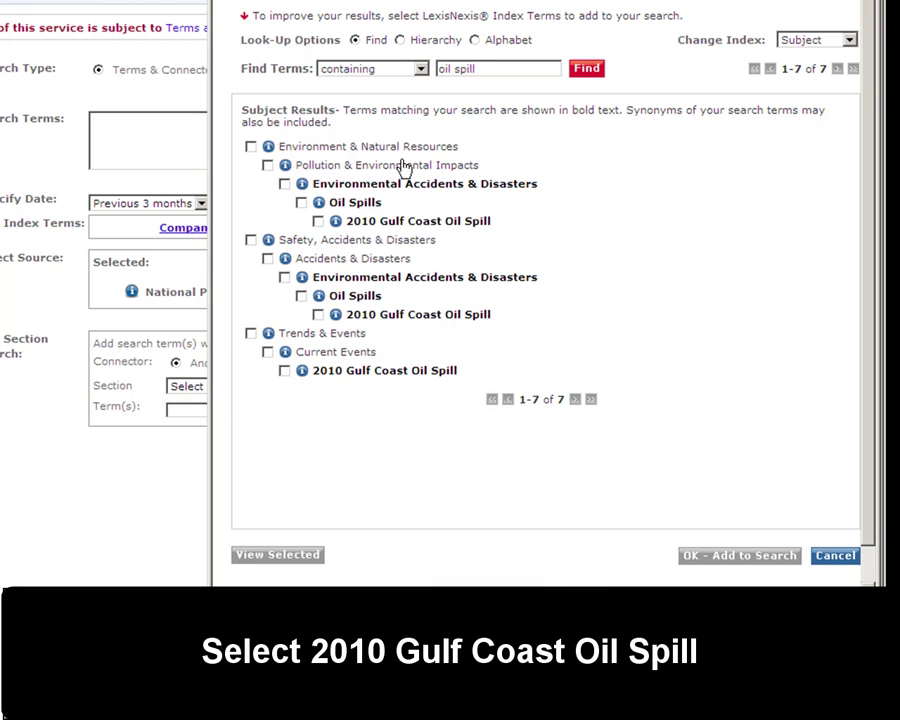
{"action": "left_click", "coordinate": [319, 222]}
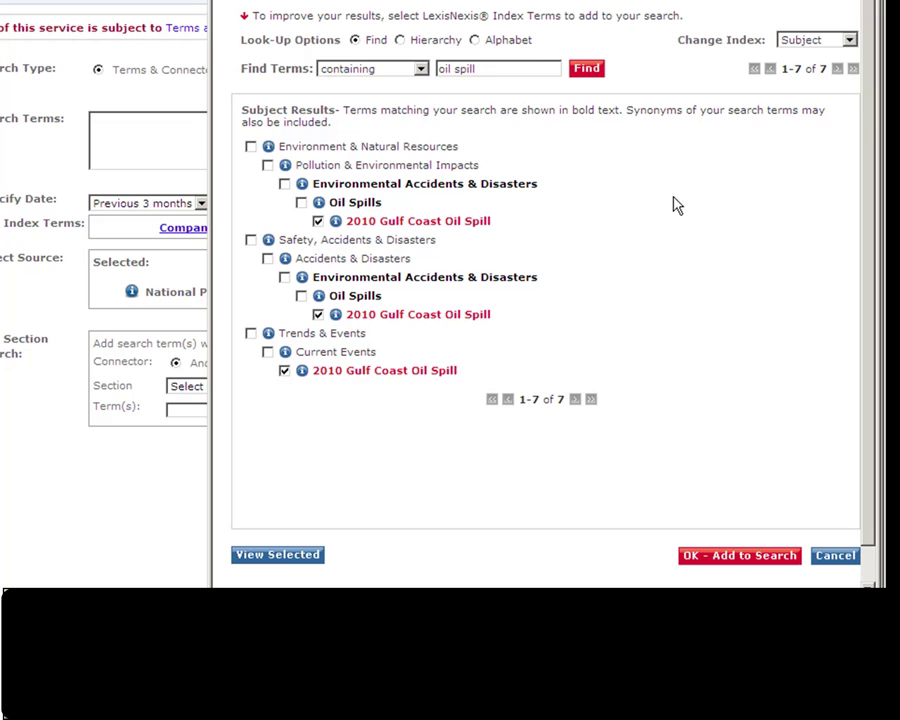
Switch to the Company index, find 'british petroleum' and tick BP PLC.
{"action": "left_click", "coordinate": [847, 41]}
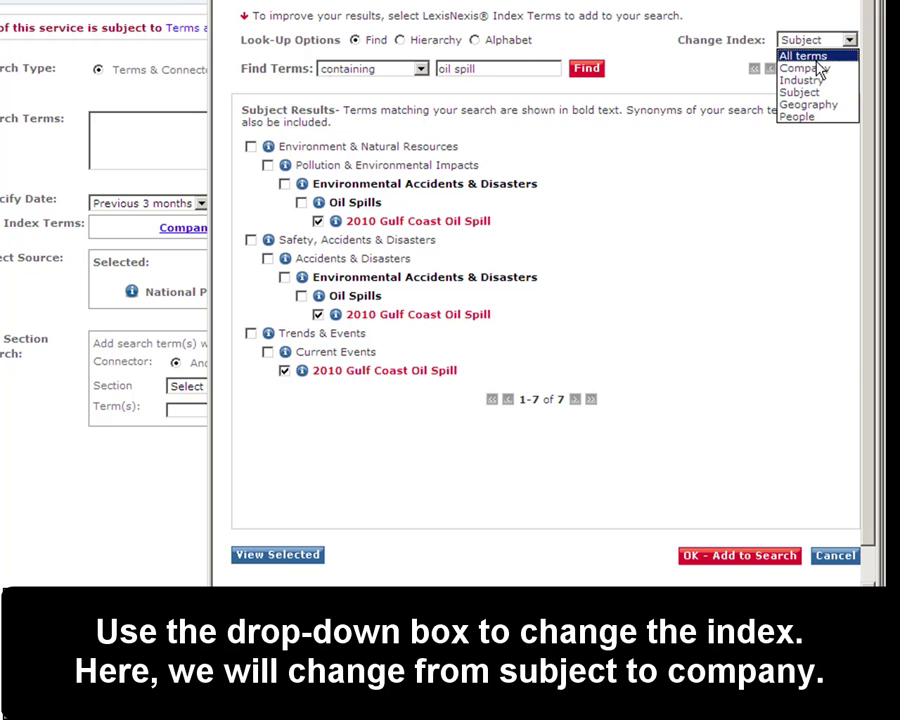
{"action": "left_click", "coordinate": [815, 69]}
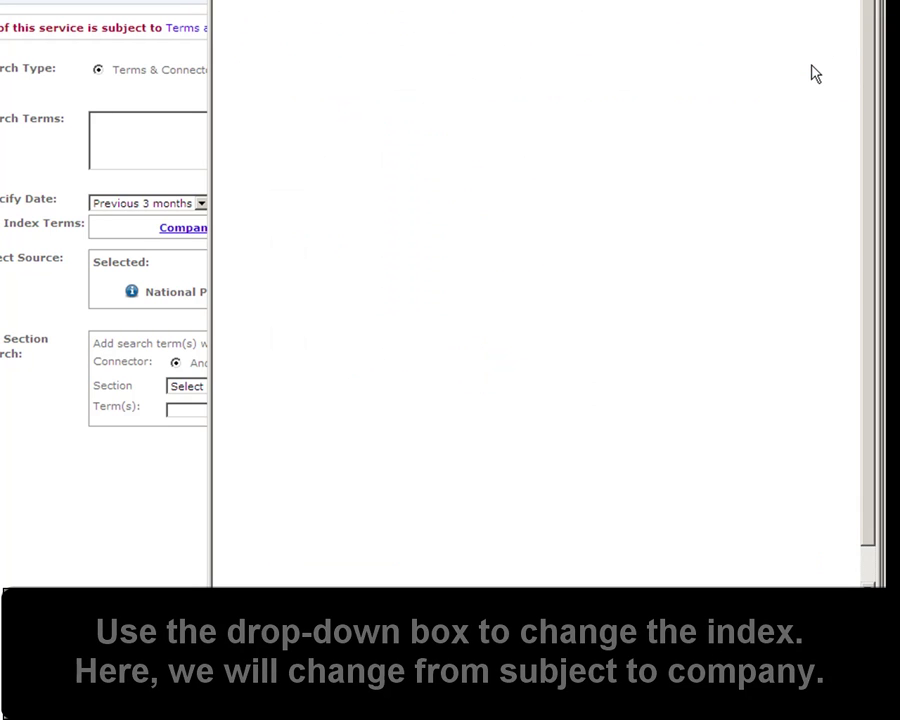
{"action": "left_click", "coordinate": [495, 68]}
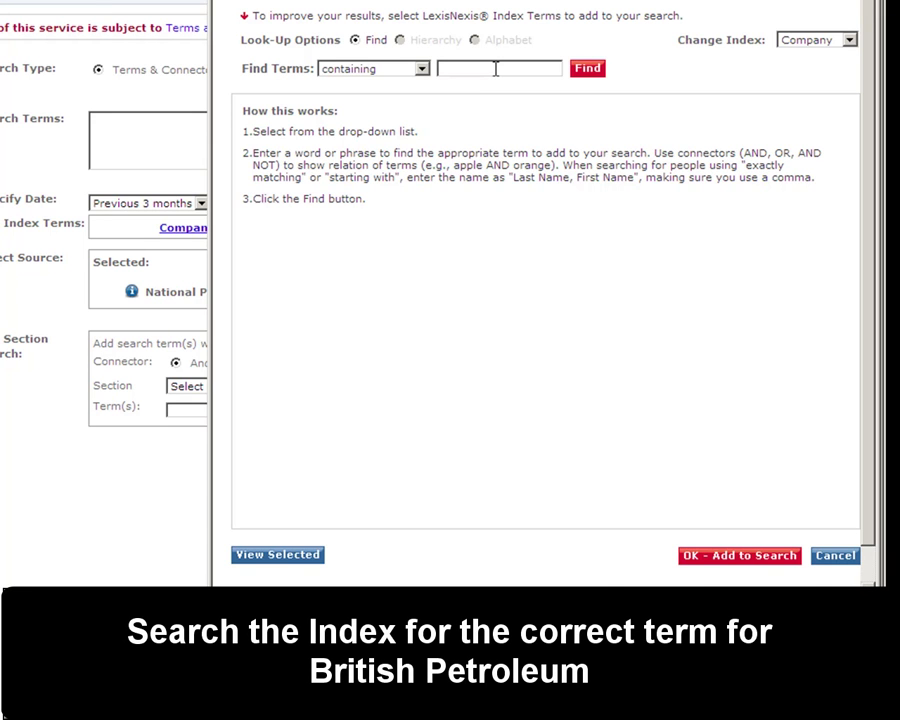
{"action": "type", "text": "british petroleum"}
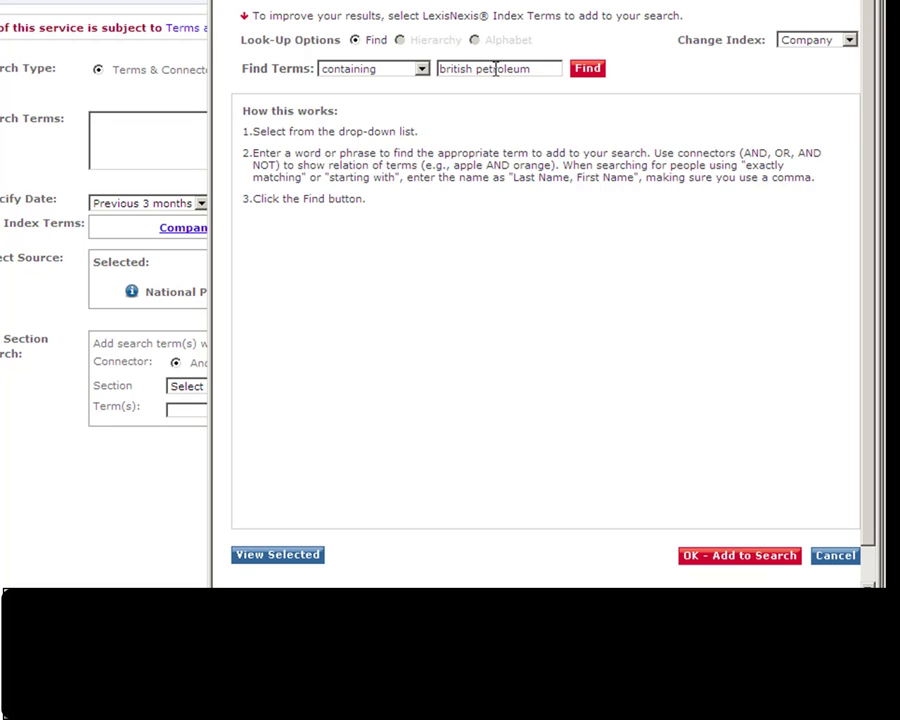
{"action": "key", "text": "Return"}
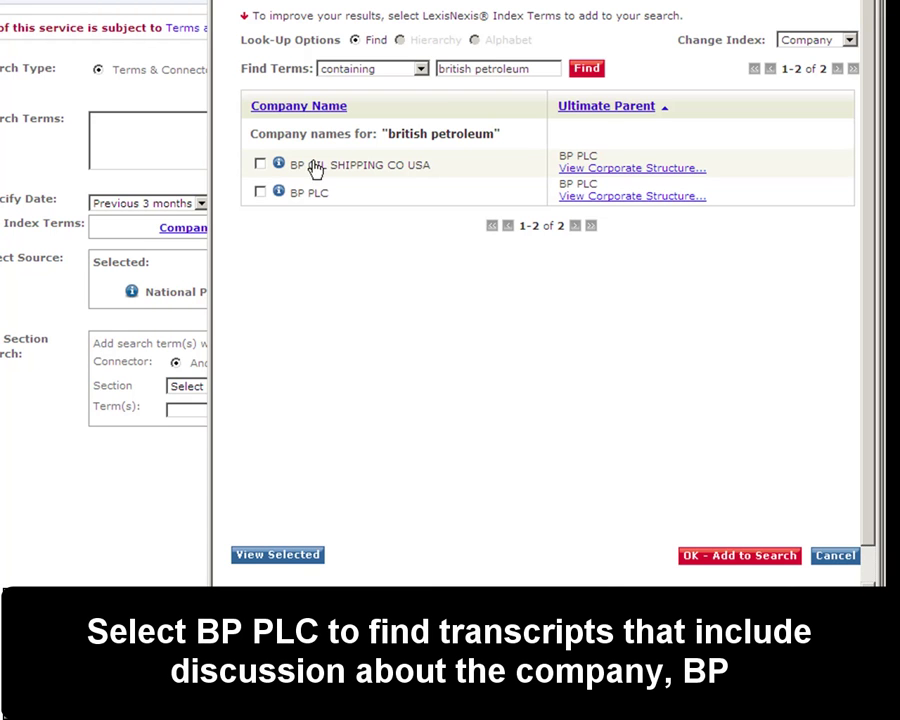
{"action": "left_click", "coordinate": [261, 192]}
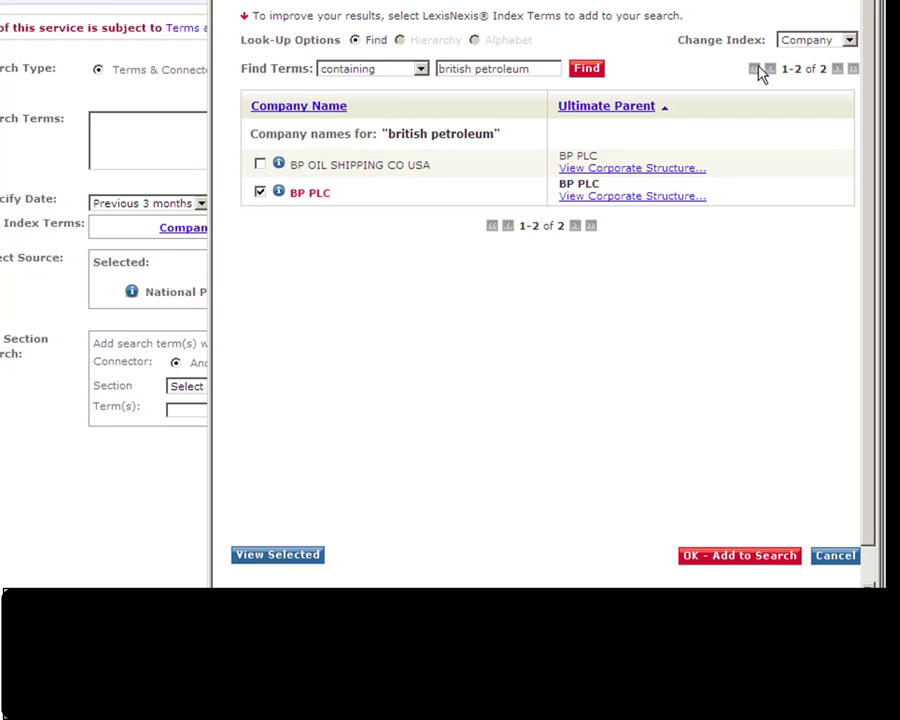
Search the Industry index for 'shrimp', tick Shellfish Fishing and show its definition.
{"action": "left_click", "coordinate": [849, 41]}
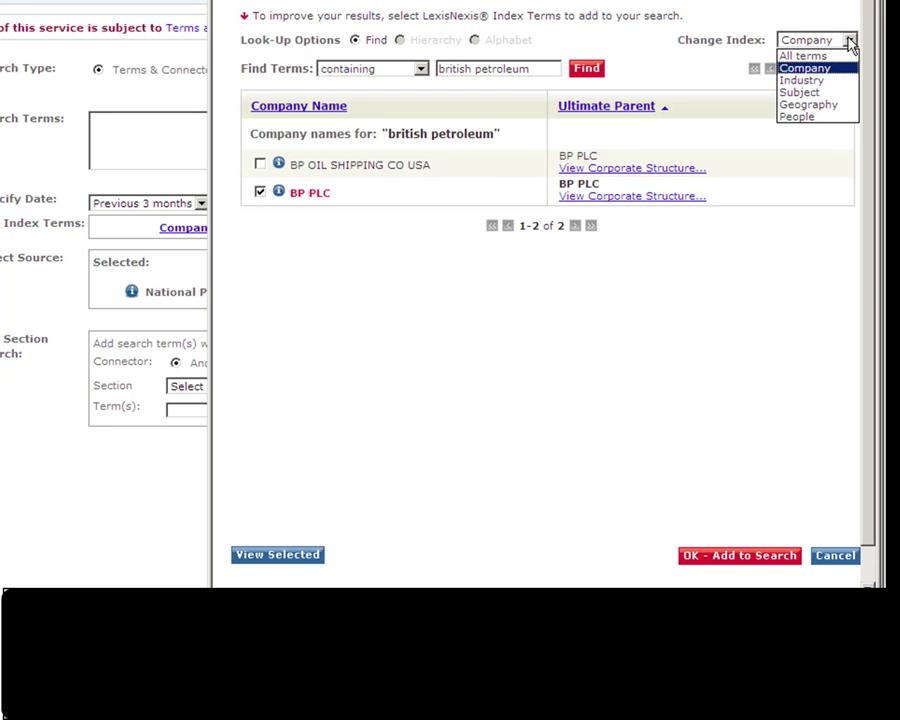
{"action": "left_click", "coordinate": [818, 82]}
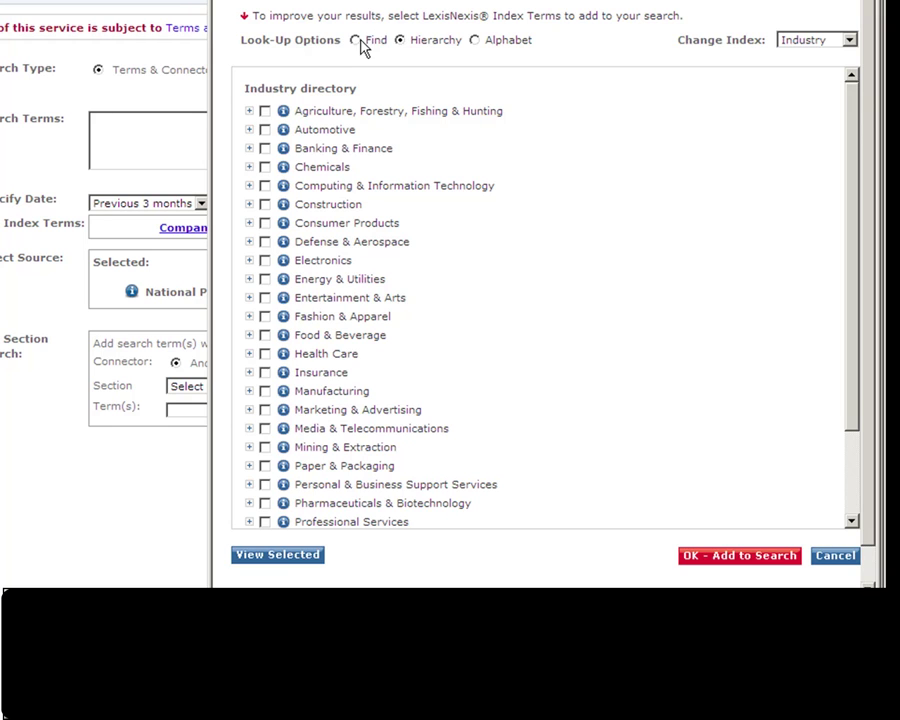
{"action": "left_click", "coordinate": [357, 41]}
{"action": "left_click", "coordinate": [479, 70]}
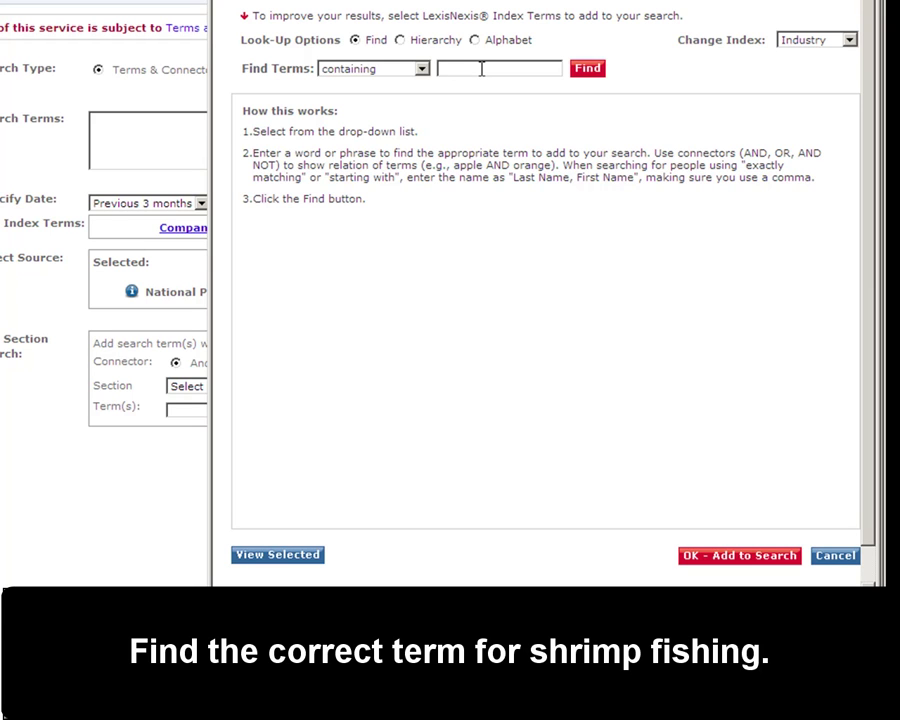
{"action": "type", "text": "shrimp"}
{"action": "key", "text": "Return"}
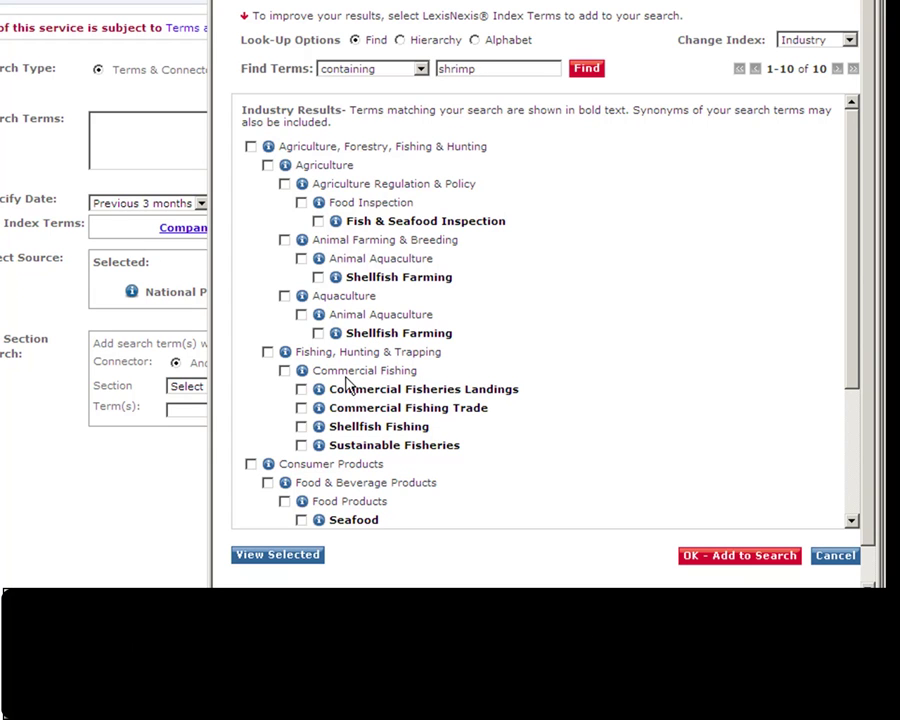
{"action": "left_click", "coordinate": [302, 425]}
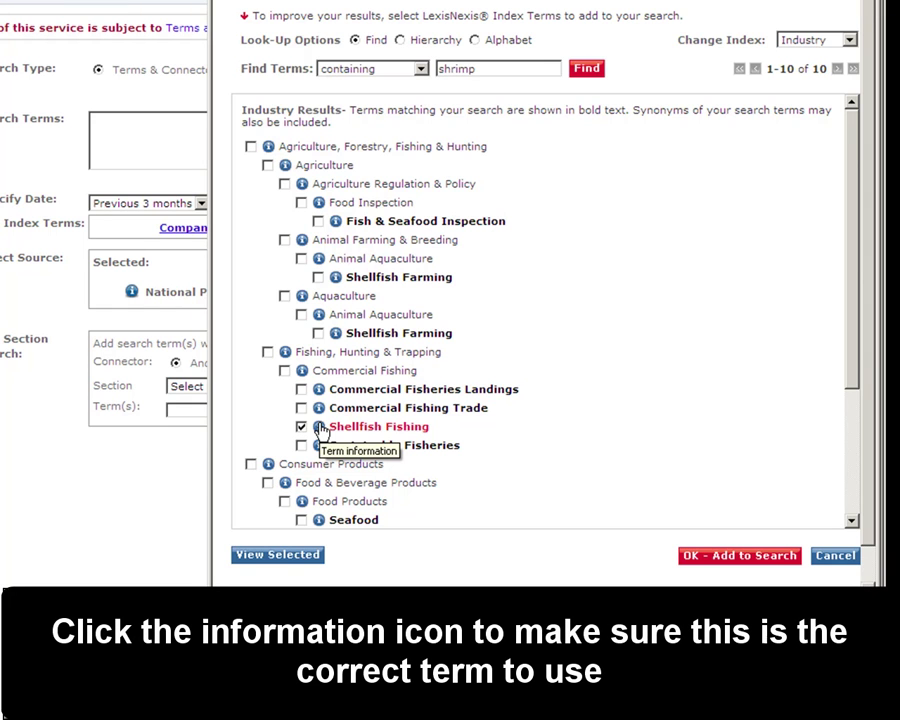
{"action": "left_click", "coordinate": [319, 427]}
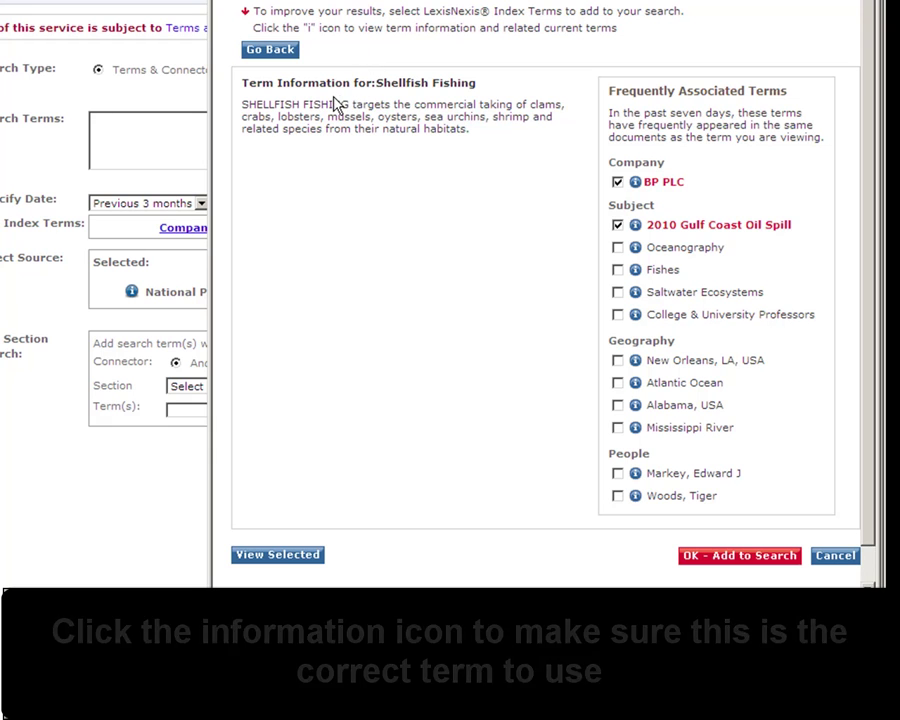
Read the Shellfish Fishing definition, then return to Power Search with the three index terms.
{"action": "left_click_drag", "start_coordinate": [277, 83], "coordinate": [493, 141]}
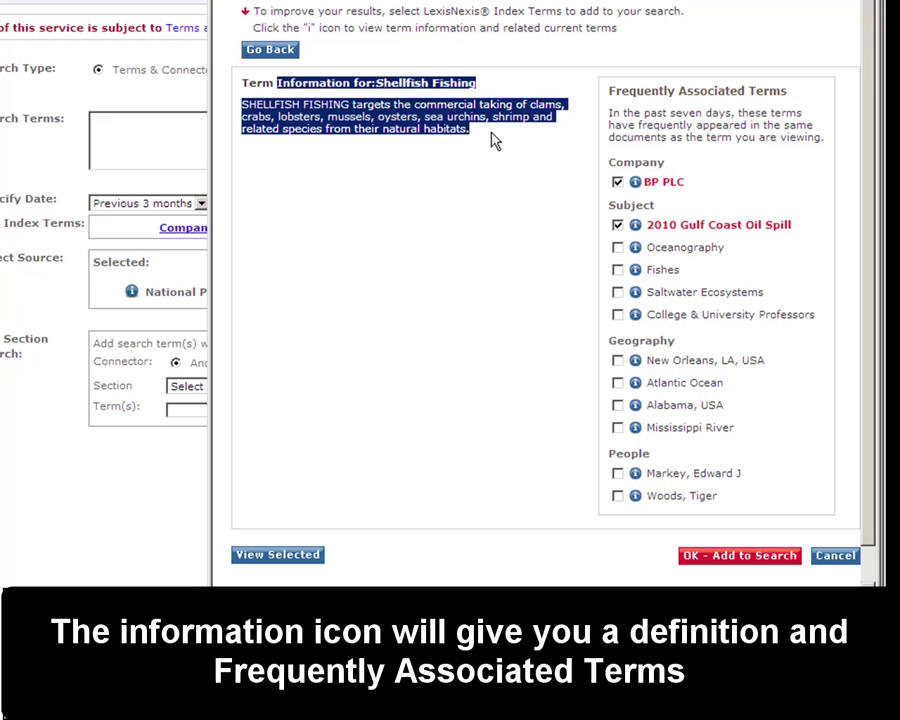
{"action": "left_click", "coordinate": [493, 141]}
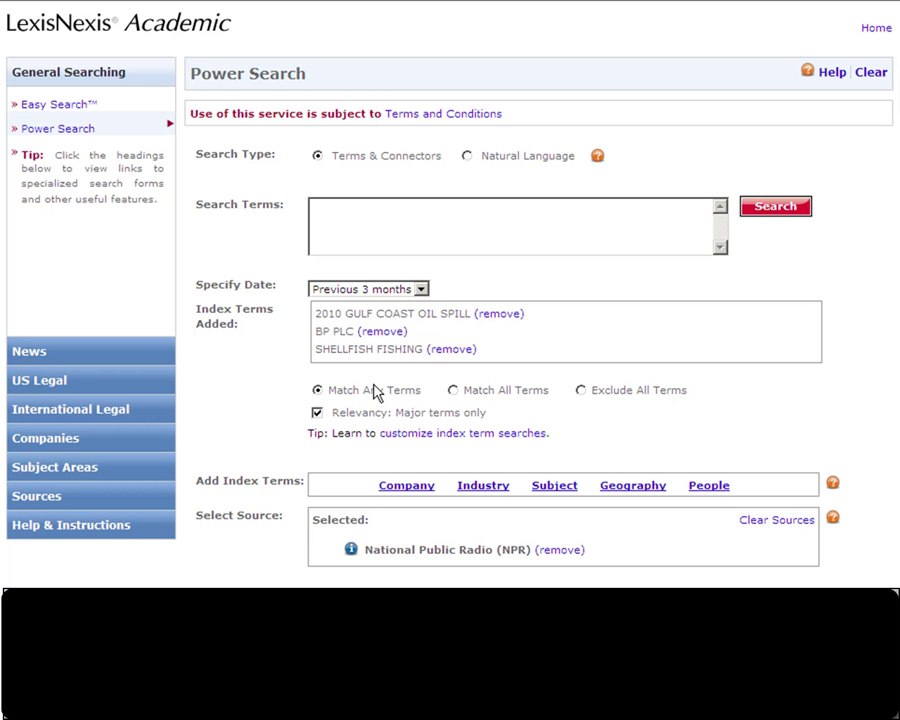
Select Match All Terms and turn off Relevancy: Major terms only.
{"action": "left_click", "coordinate": [453, 390]}
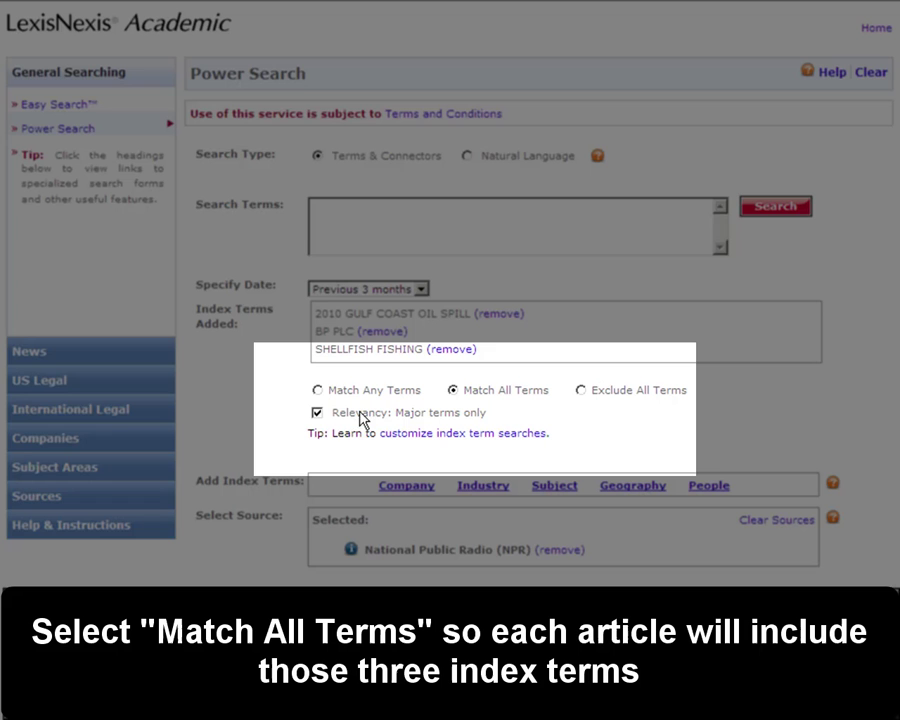
{"action": "left_click", "coordinate": [318, 413]}
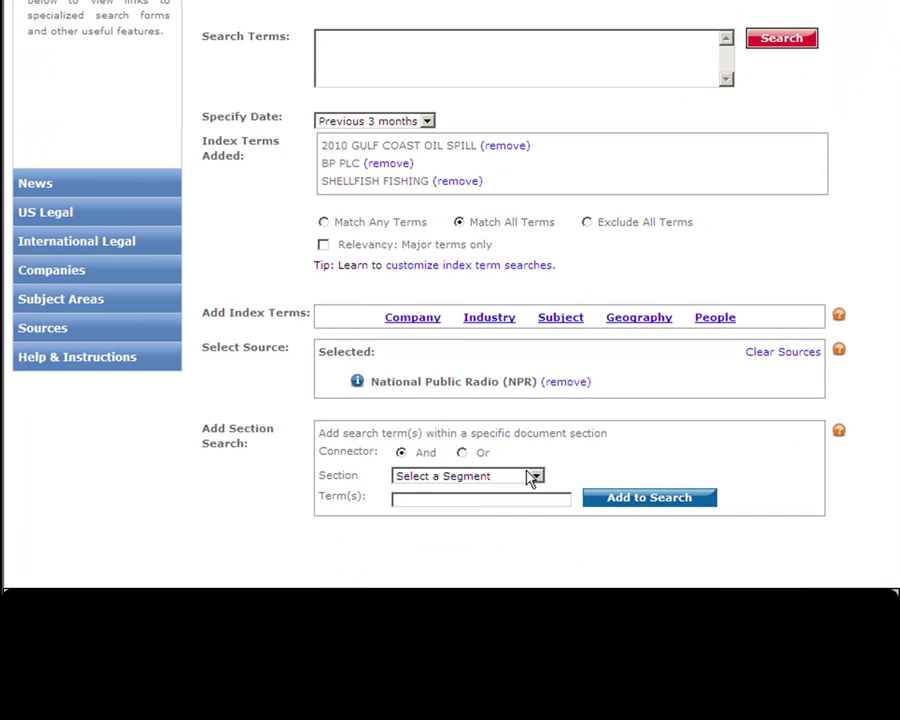
Add a LENGTH > 700 section restriction to the search terms.
{"action": "left_click", "coordinate": [537, 477]}
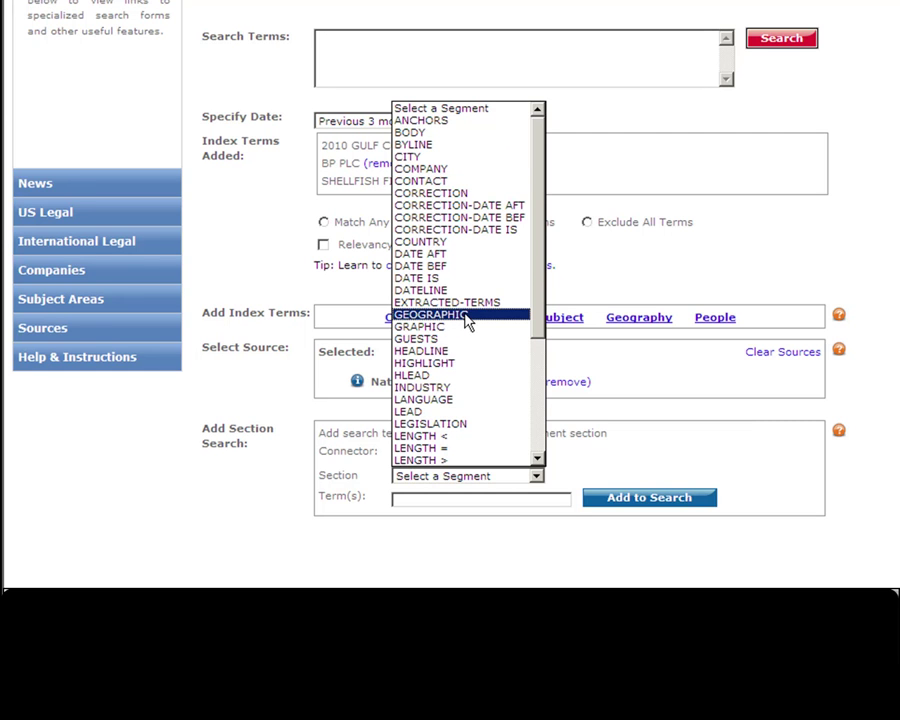
{"action": "left_click", "coordinate": [470, 460]}
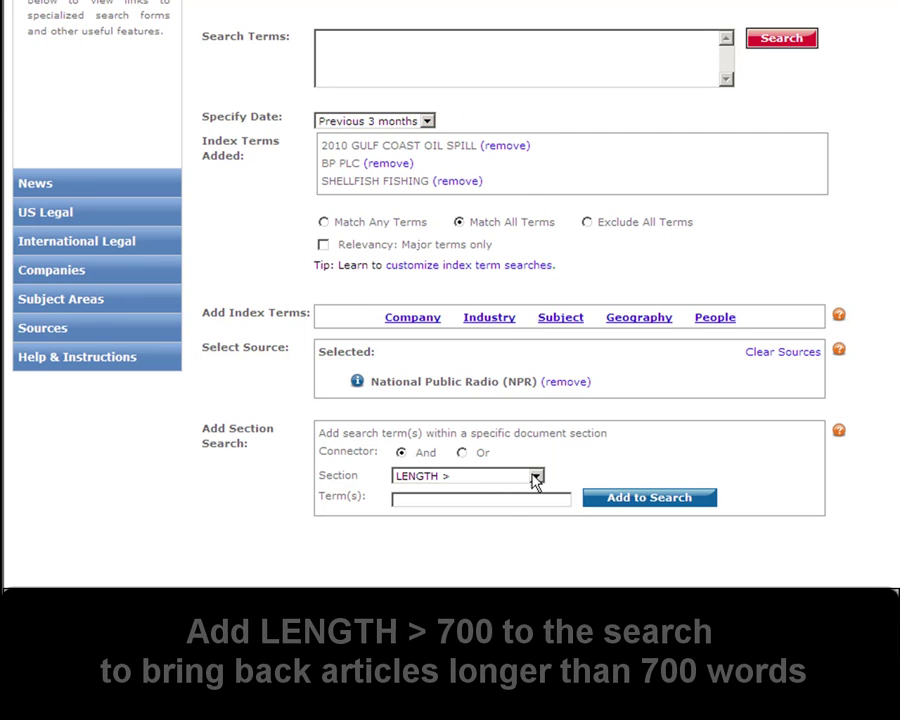
{"action": "left_click", "coordinate": [502, 499]}
{"action": "type", "text": "700"}
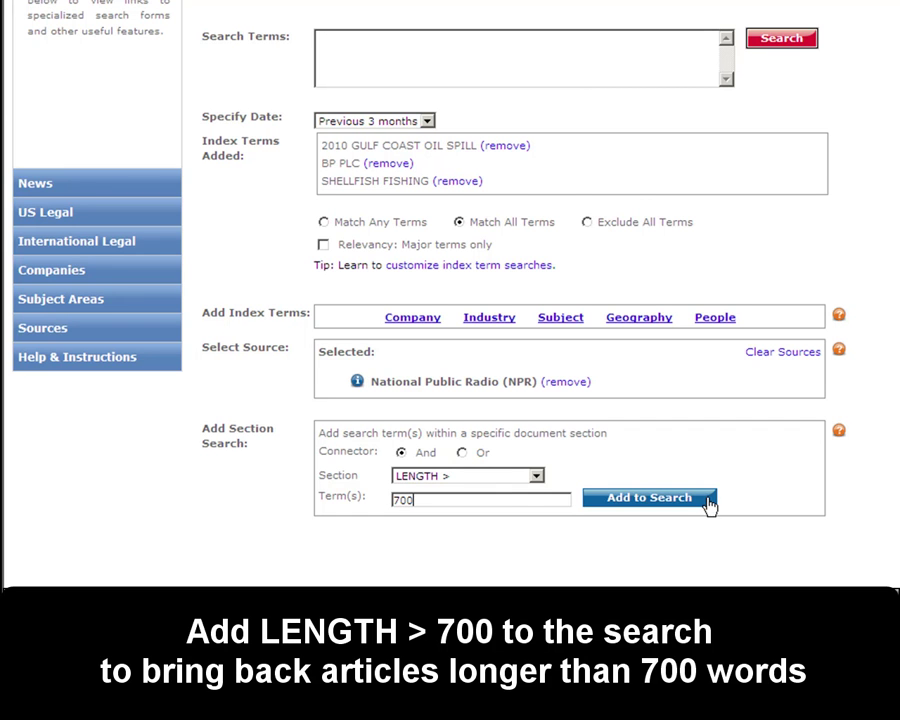
{"action": "left_click", "coordinate": [703, 500]}
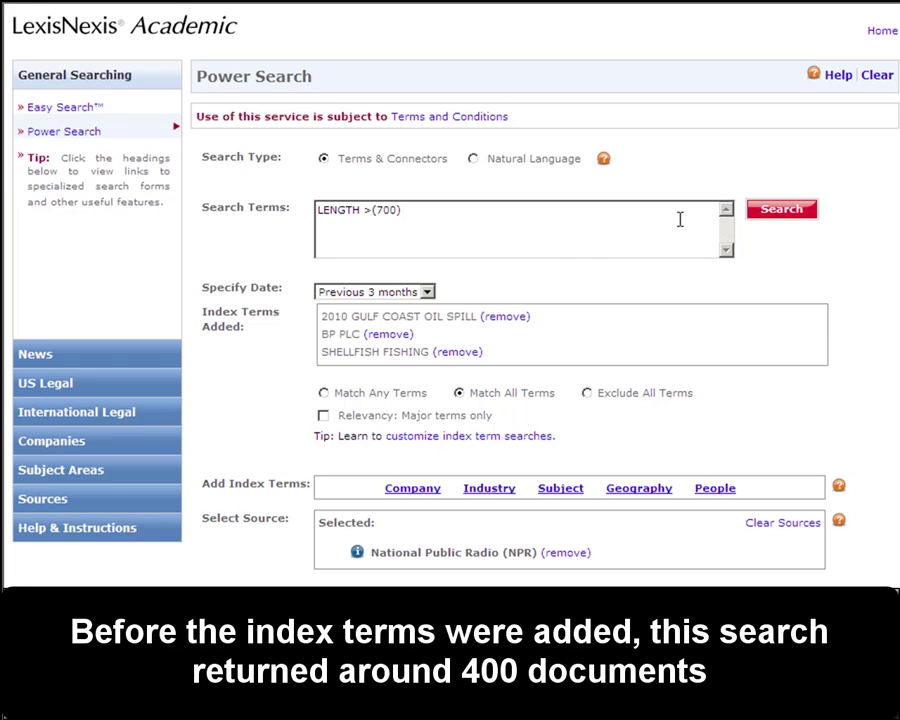
Run the Power Search, returning three NPR transcripts led by Shrimpers Clean Spill.
{"action": "left_click", "coordinate": [795, 211]}
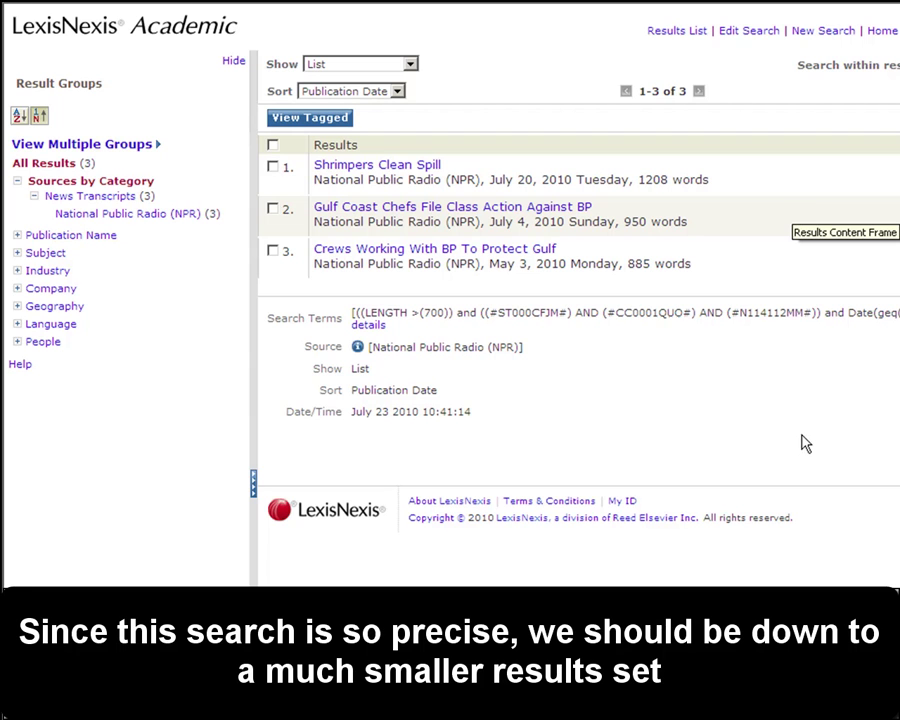